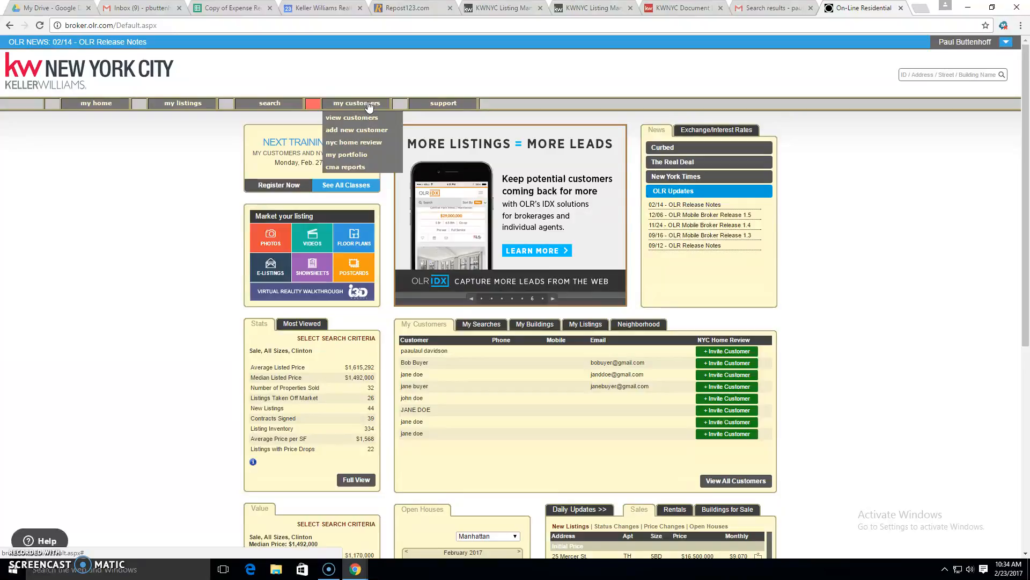
pyautogui.click(364, 119)
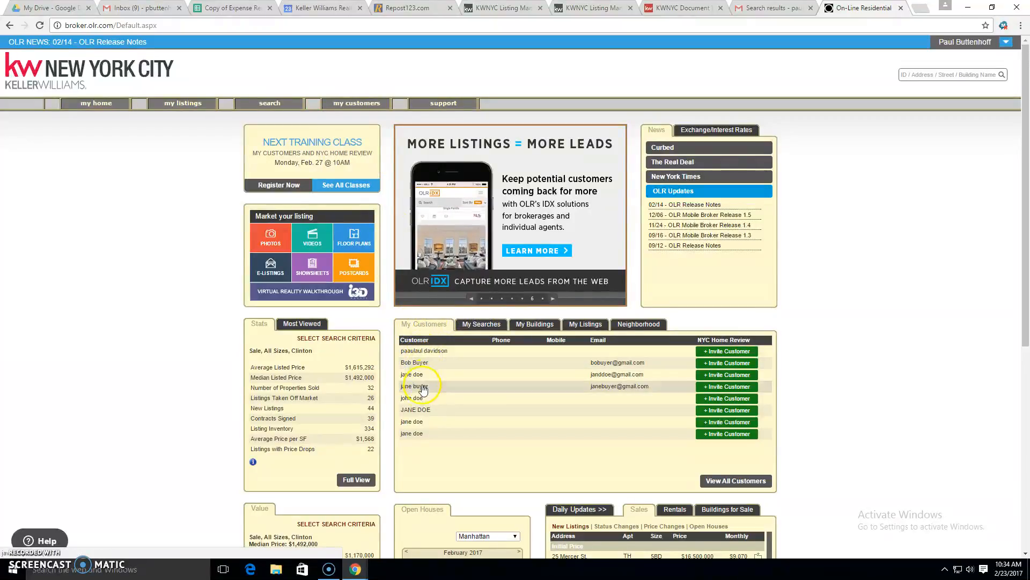
pyautogui.click(748, 483)
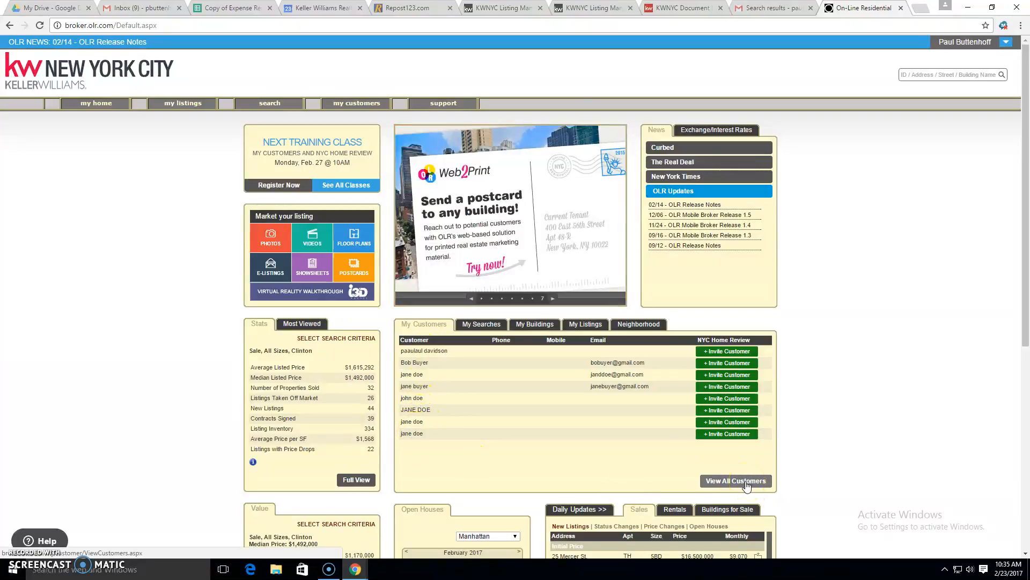
# - Start a new customer record and enter the customer's first and last name
pyautogui.moveTo(350, 107)
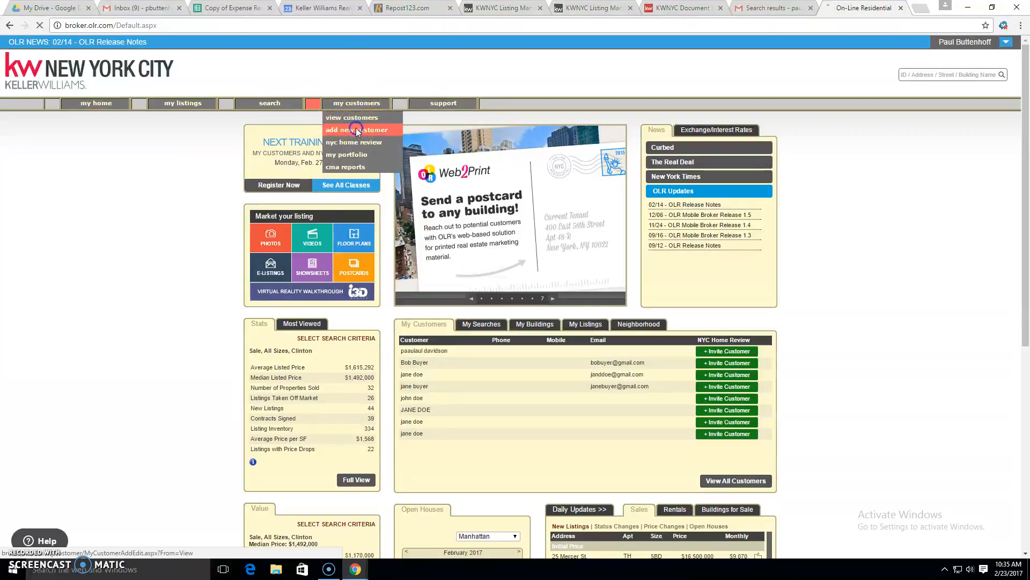
pyautogui.click(357, 129)
pyautogui.click(342, 198)
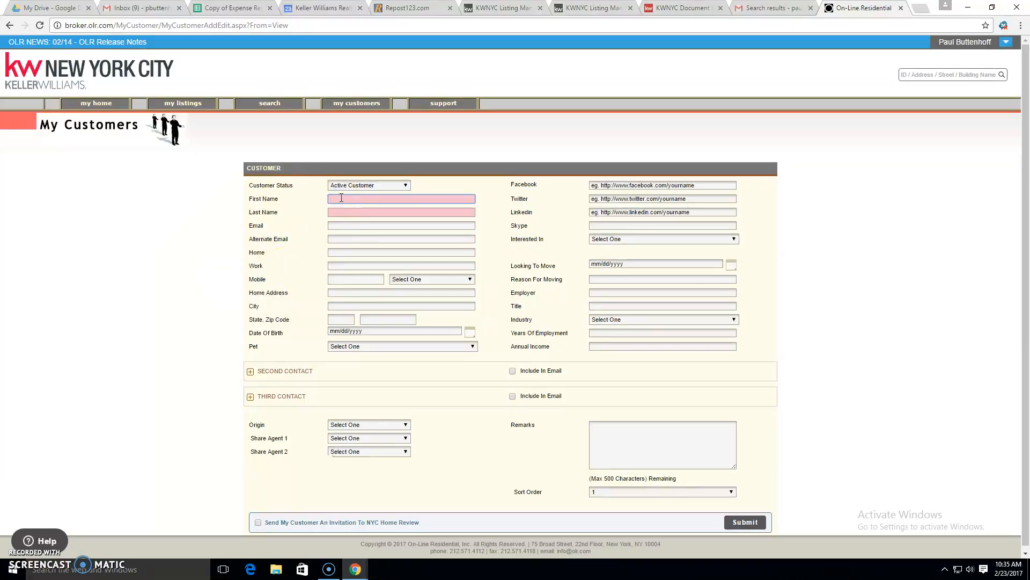
pyautogui.press('Tab')
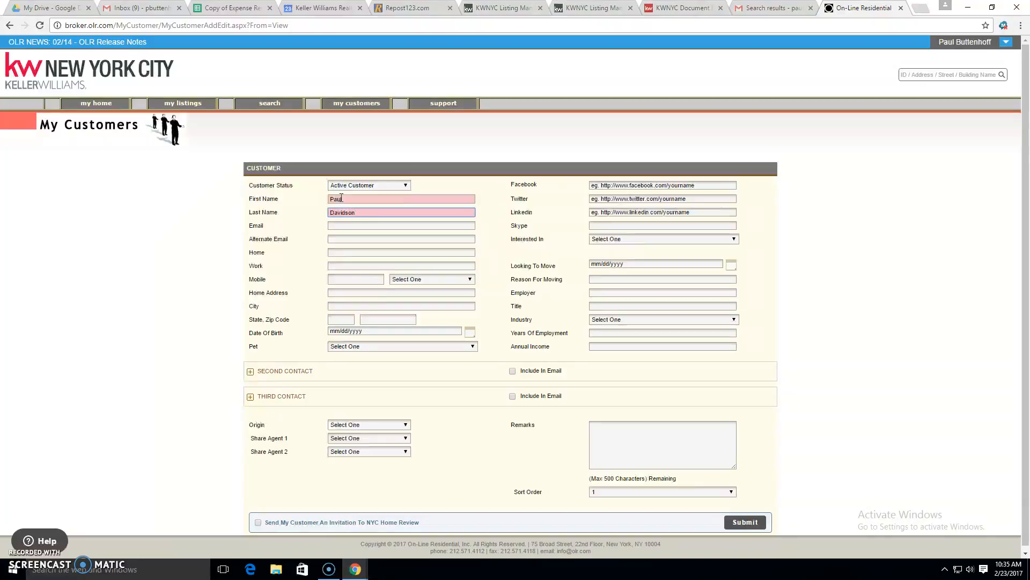
# - Examine the customer form's optional fields, including the second contact section, the origin choices, the remarks and the customer status options
pyautogui.click(353, 224)
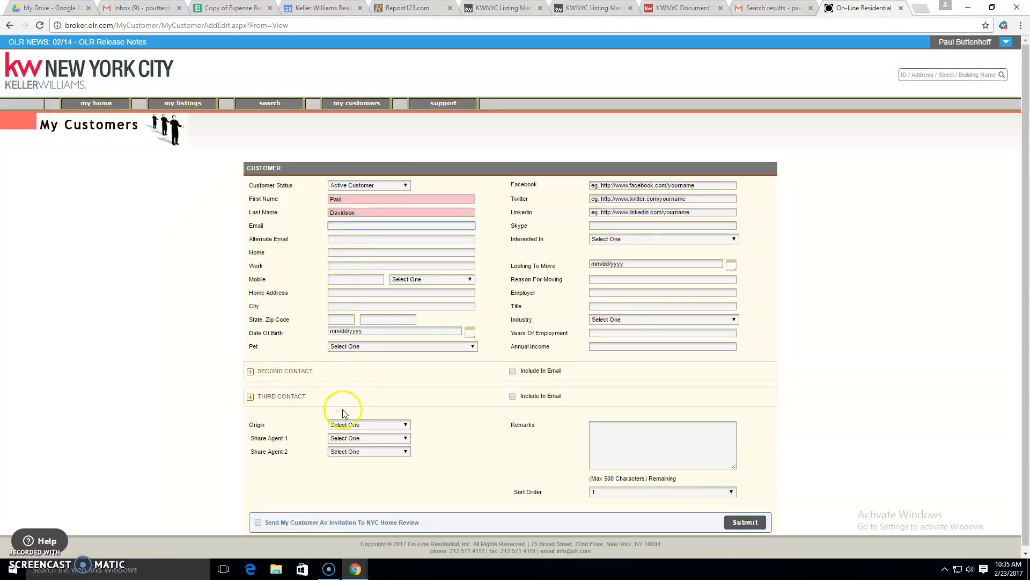
pyautogui.click(250, 371)
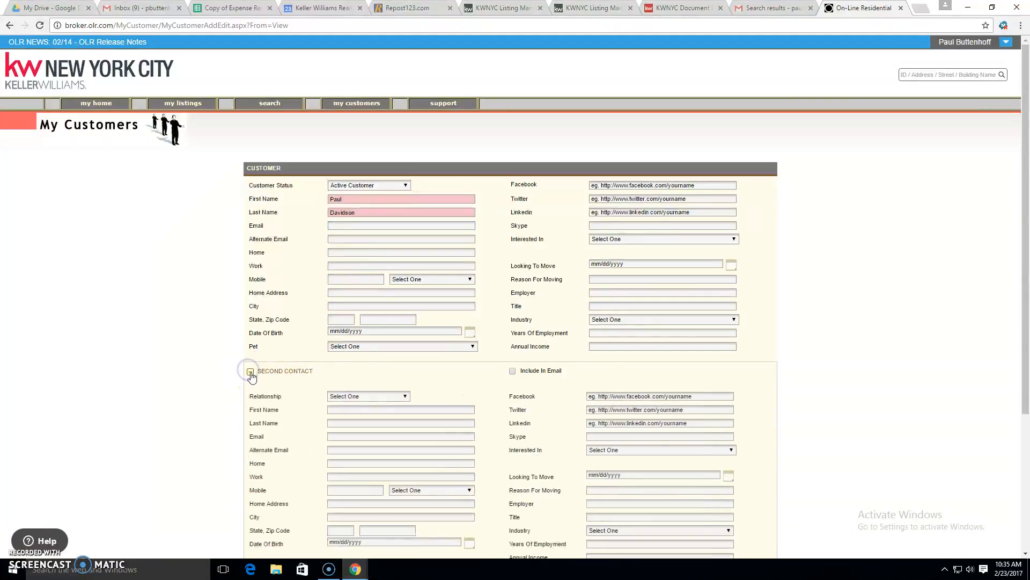
pyautogui.click(250, 371)
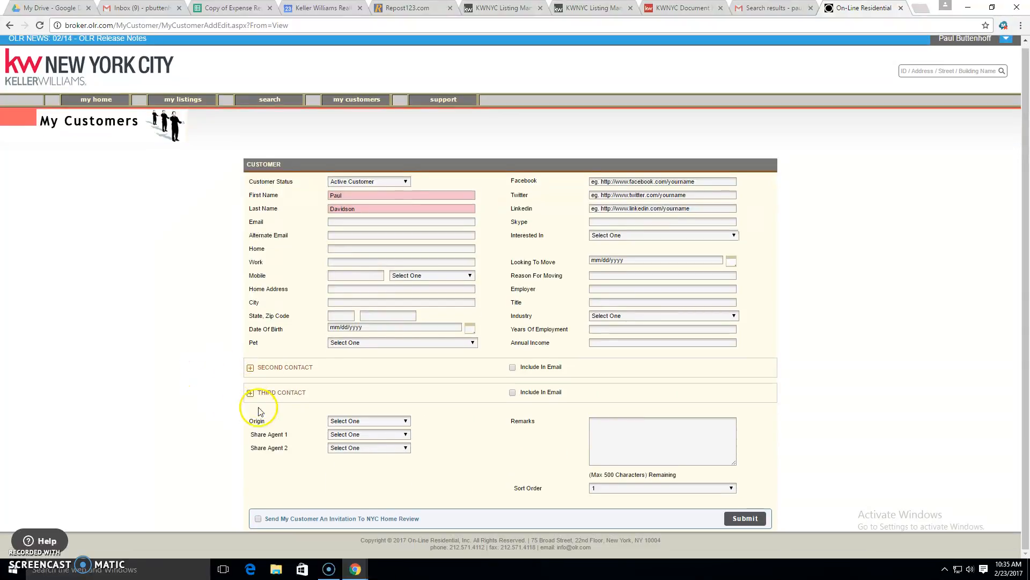
pyautogui.click(357, 422)
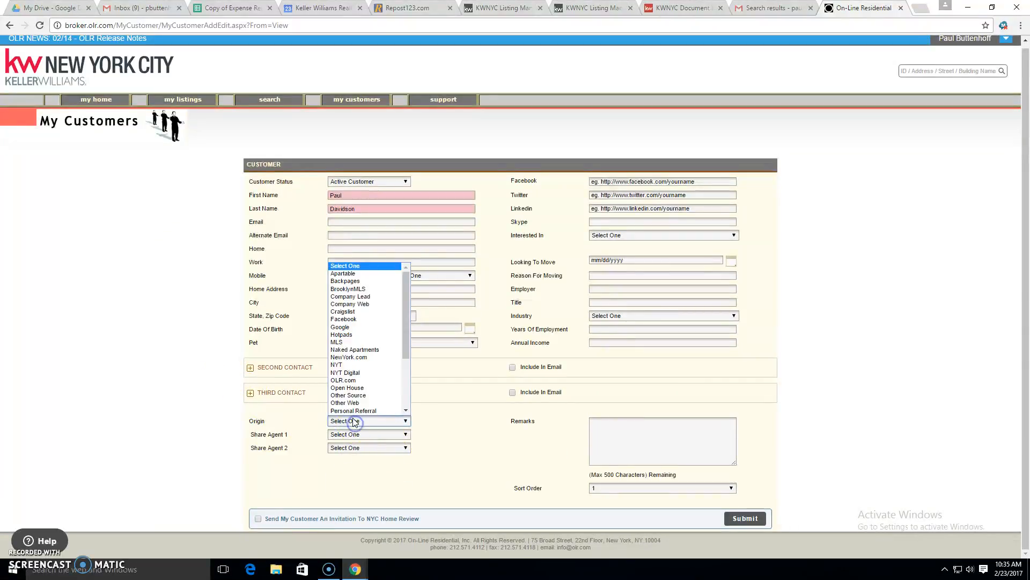
pyautogui.moveTo(407, 271); pyautogui.dragTo(397, 345)
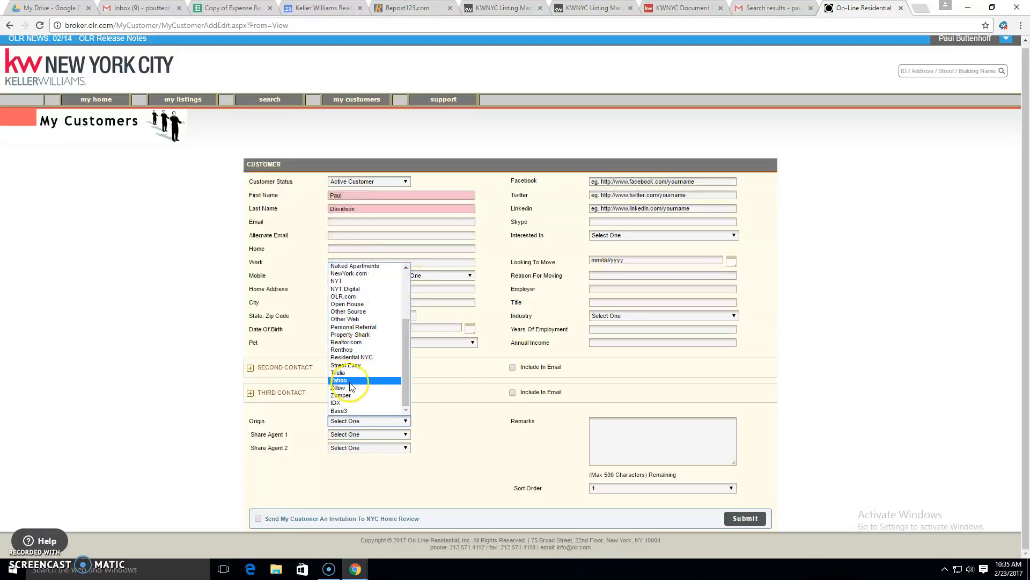
pyautogui.click(638, 435)
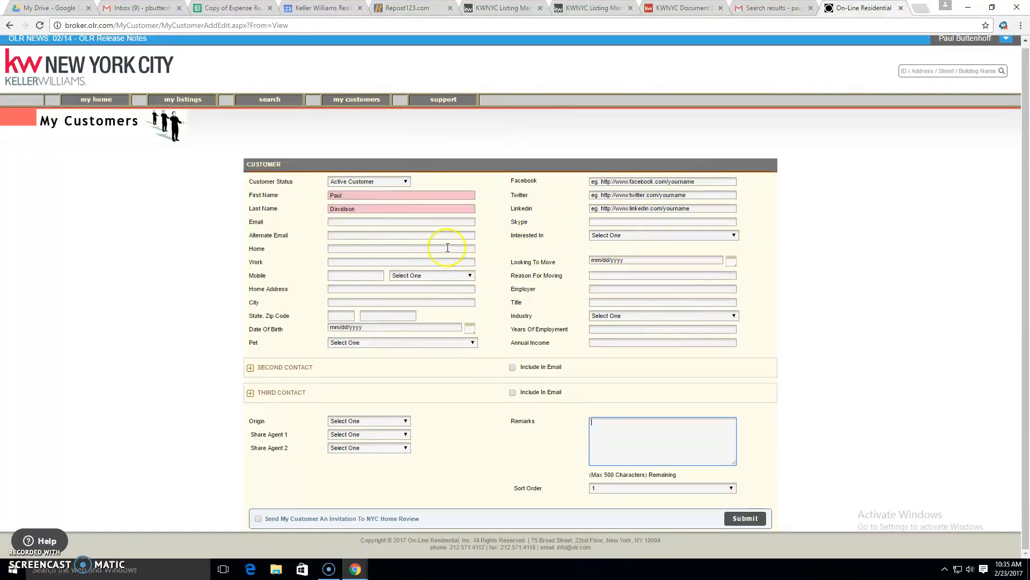
pyautogui.click(381, 183)
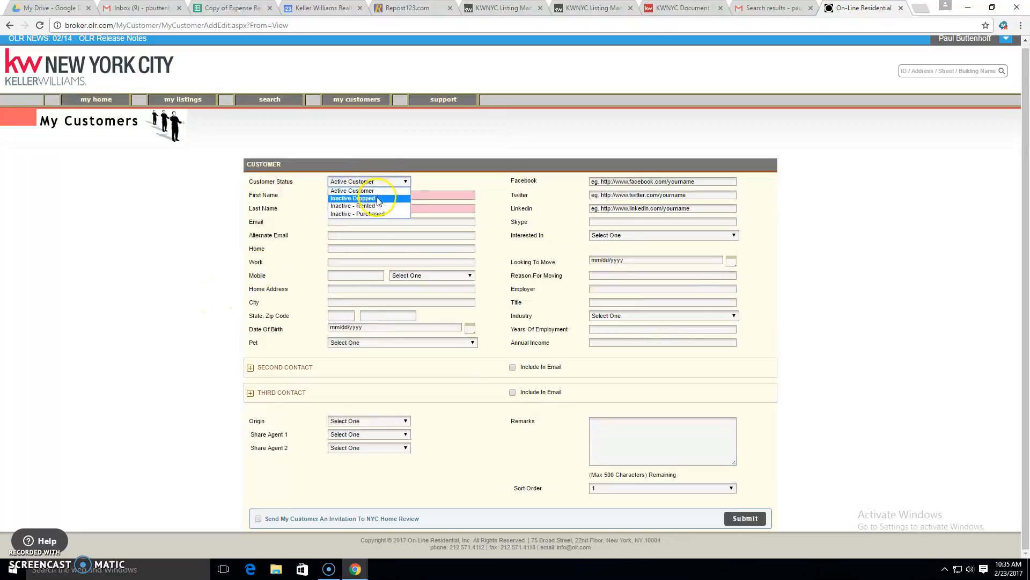
pyautogui.click(376, 208)
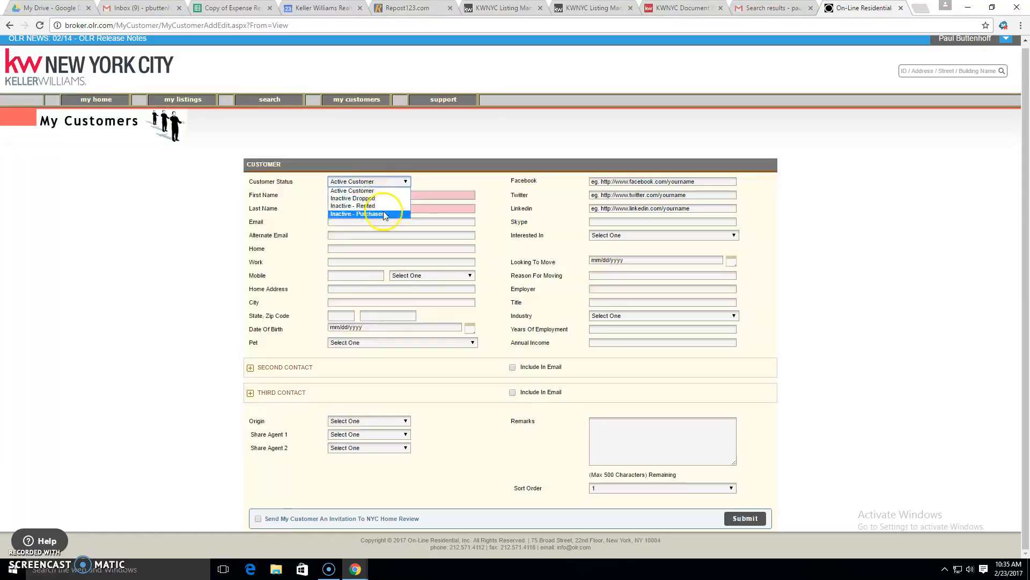
pyautogui.click(219, 340)
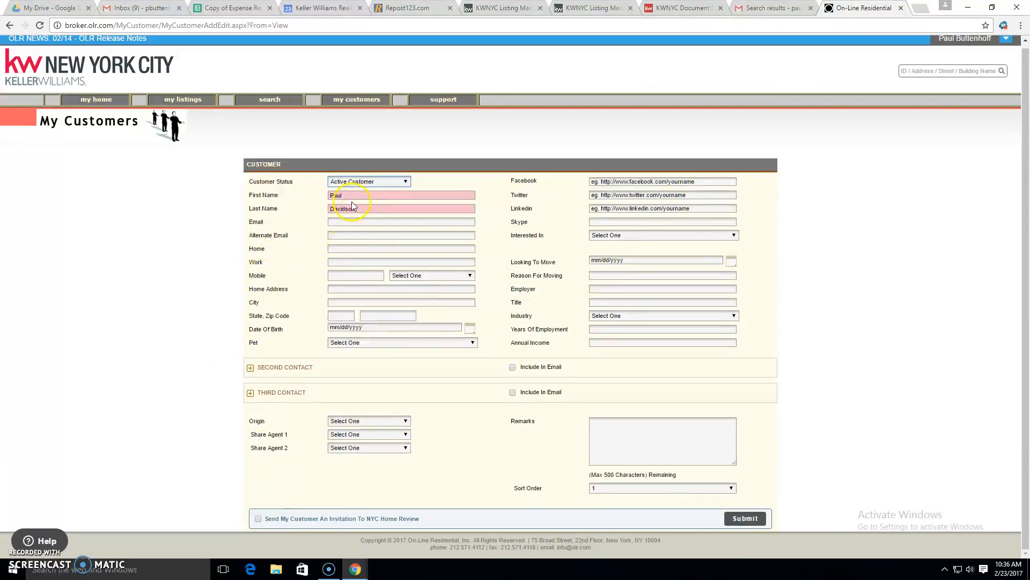
# - Submit the new customer record with only the first and last name filled in
pyautogui.click(358, 220)
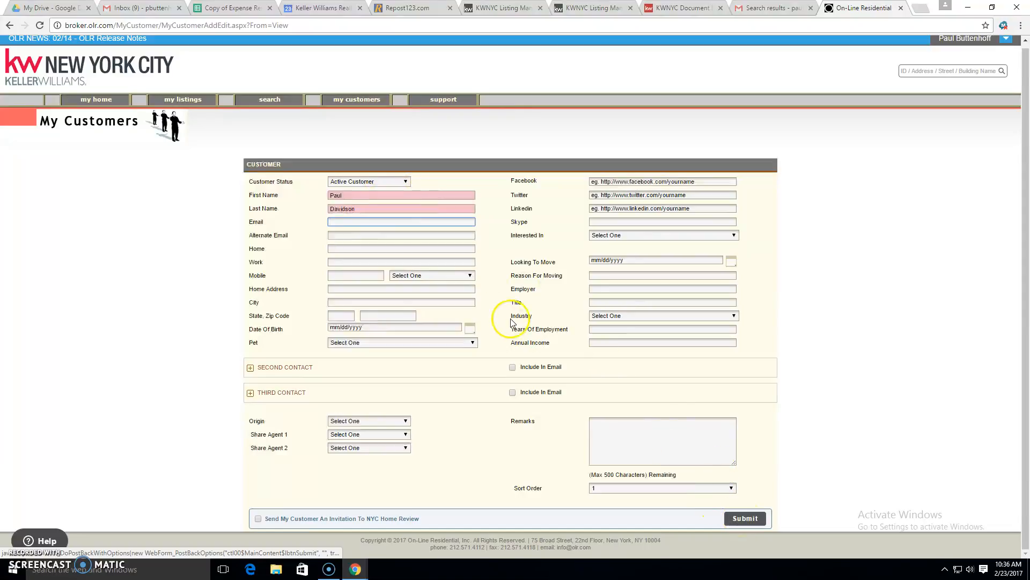
pyautogui.click(378, 206)
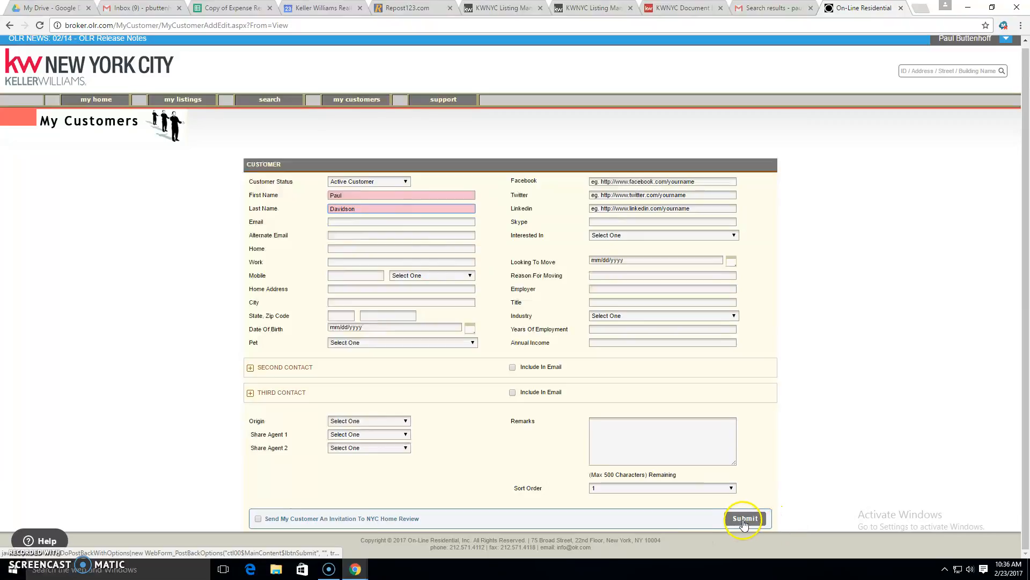
pyautogui.click(363, 211)
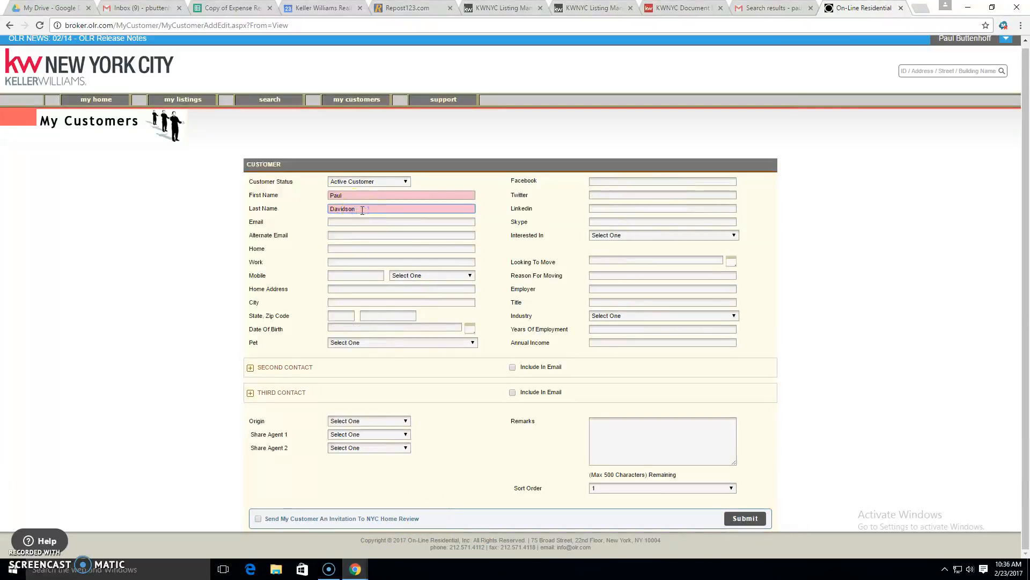
pyautogui.click(749, 518)
# - Name the search with the customer's full name followed by "Search" and enable agent email notification of new listings
pyautogui.click(452, 196)
pyautogui.click(450, 189)
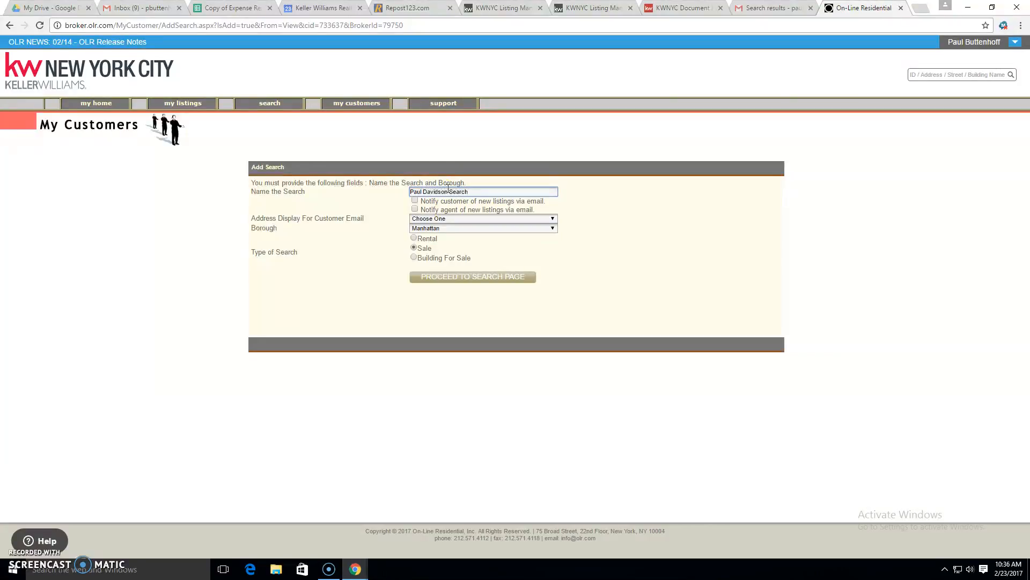
pyautogui.click(467, 207)
pyautogui.click(414, 208)
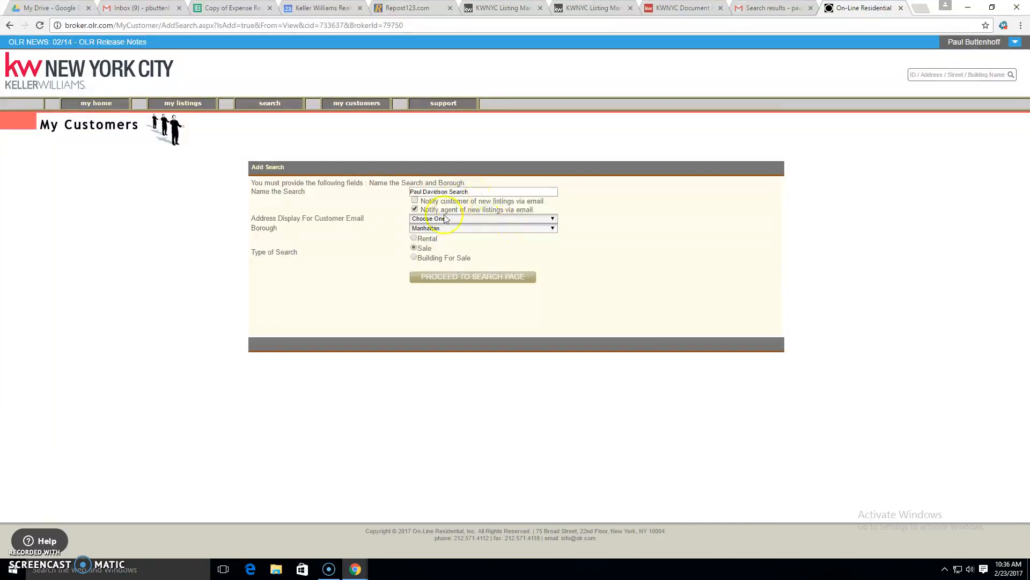
# - Set the customer email address display to Full Address With Apartment, make it a Rental search and proceed to its criteria
pyautogui.click(439, 219)
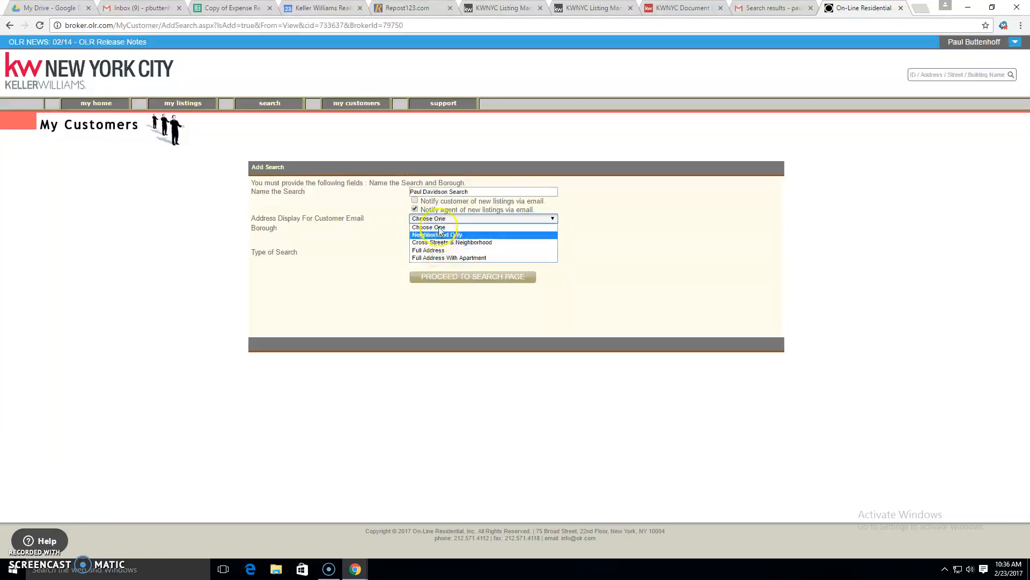
pyautogui.click(454, 259)
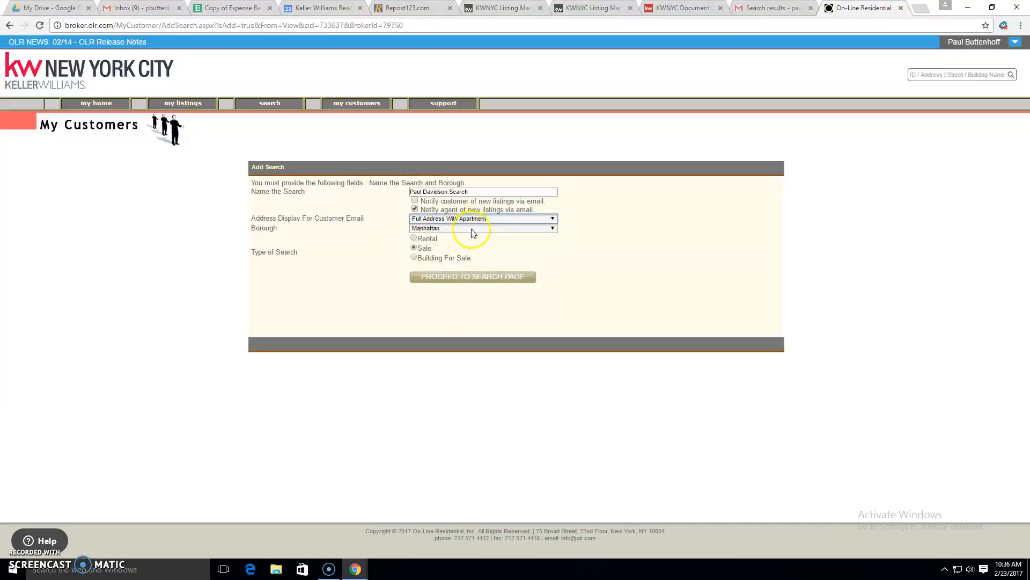
pyautogui.click(414, 247)
pyautogui.click(414, 238)
pyautogui.click(445, 277)
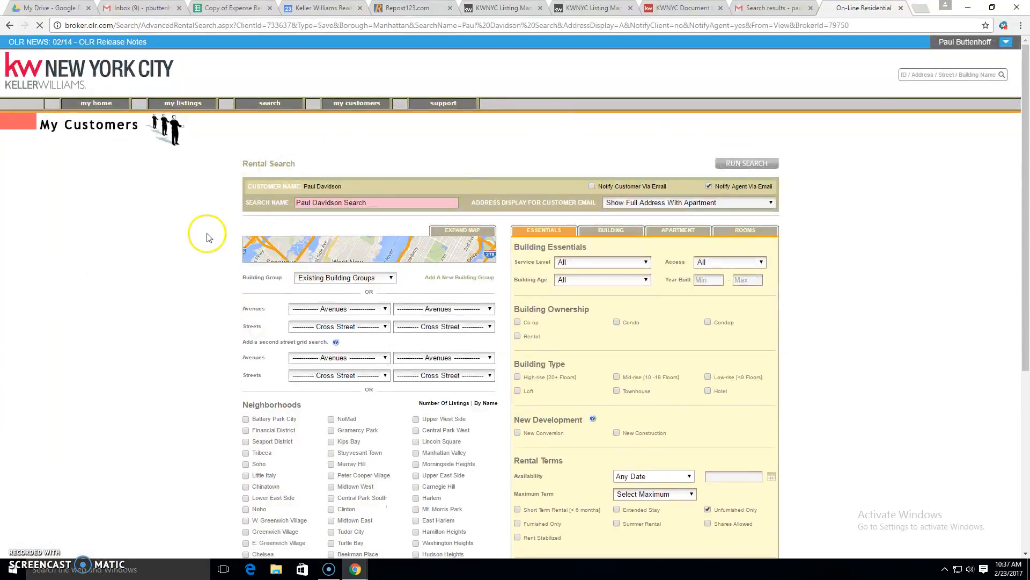
# - Limit the rental search to Battery Park City with a rent range of 3,000 to 4,000 and save the search
pyautogui.scroll(-1, 207, 245)
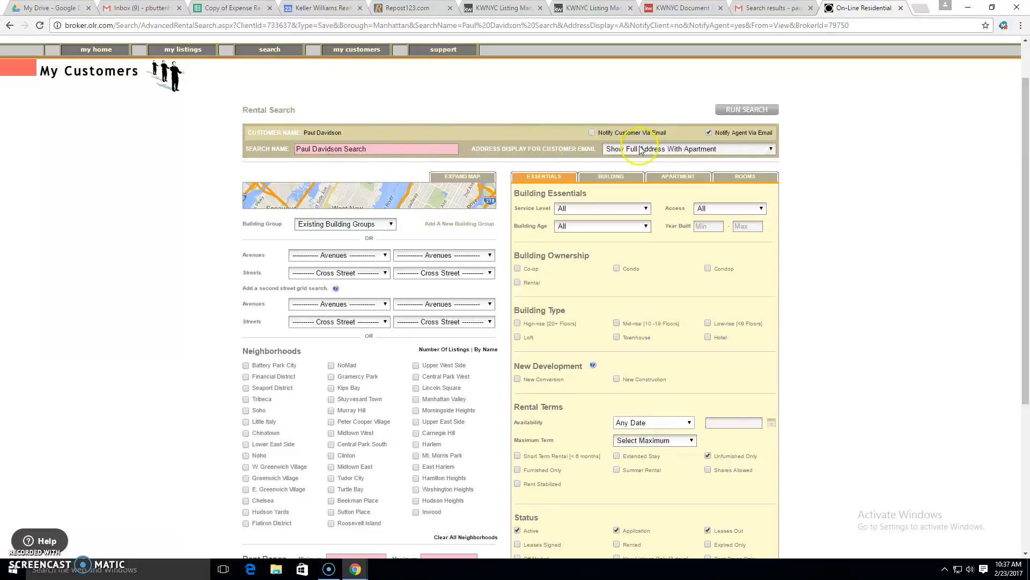
pyautogui.scroll(-1, 230, 324)
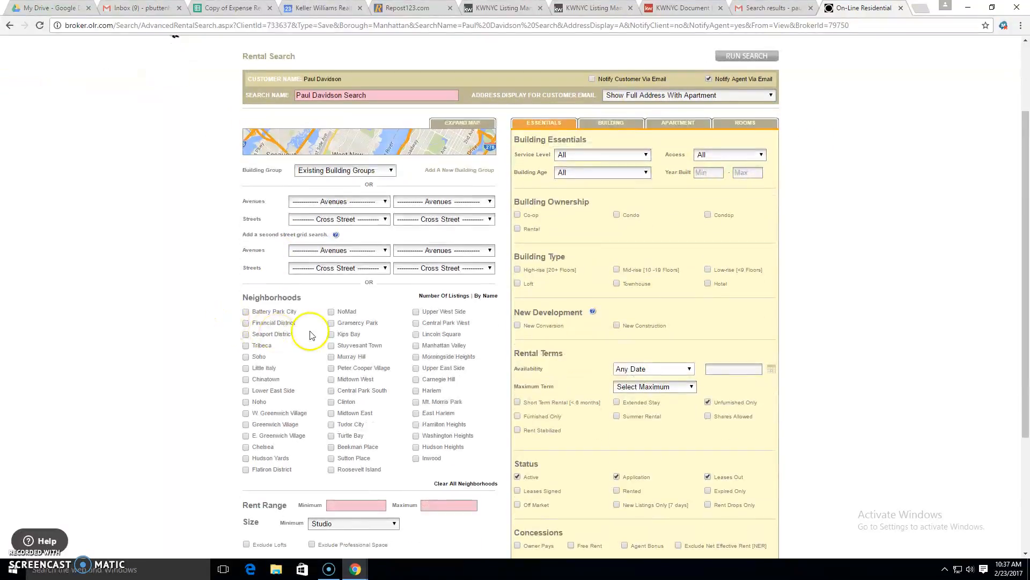
pyautogui.click(245, 312)
pyautogui.click(362, 504)
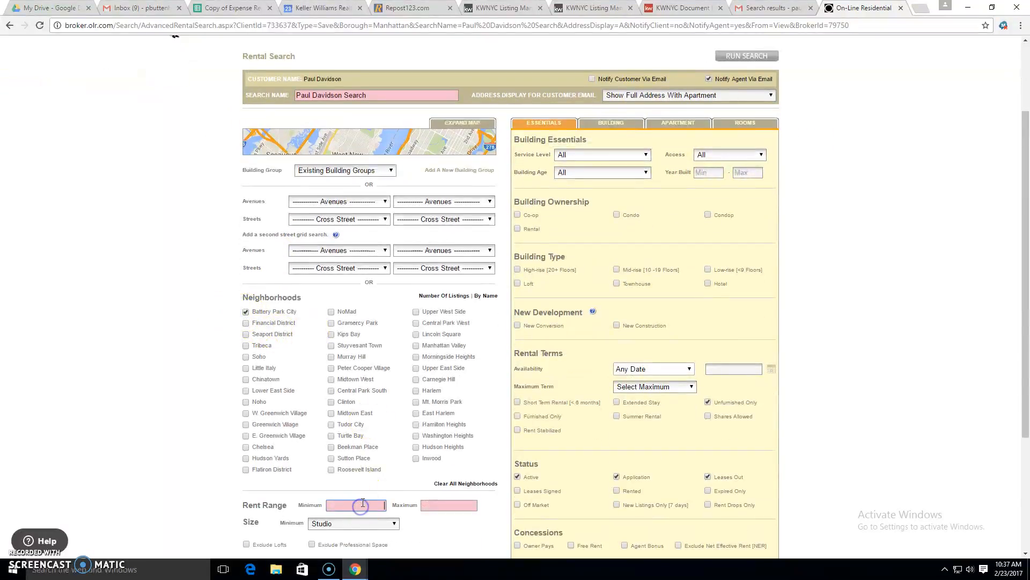
pyautogui.click(442, 505)
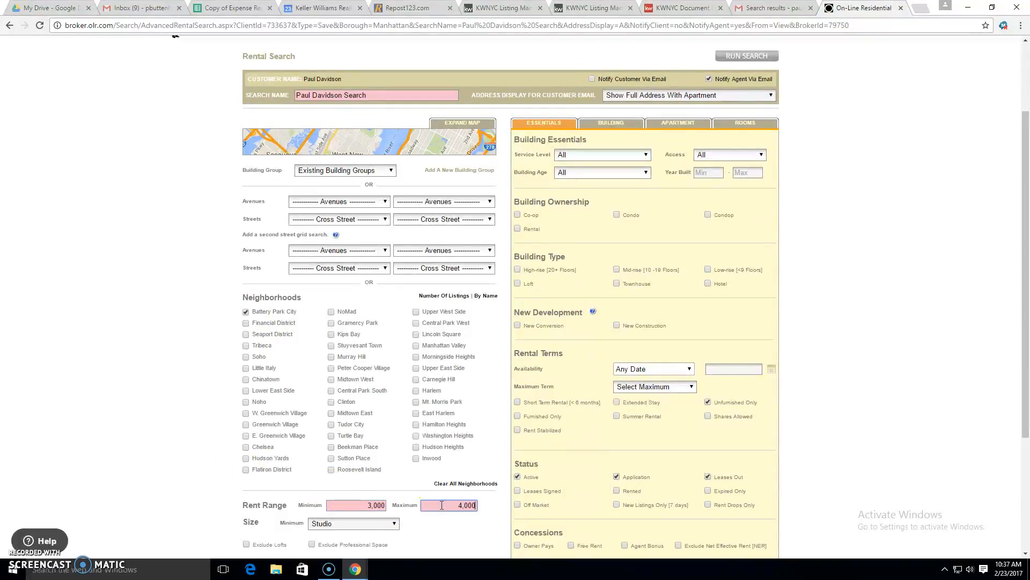
pyautogui.scroll(-3, 173, 471)
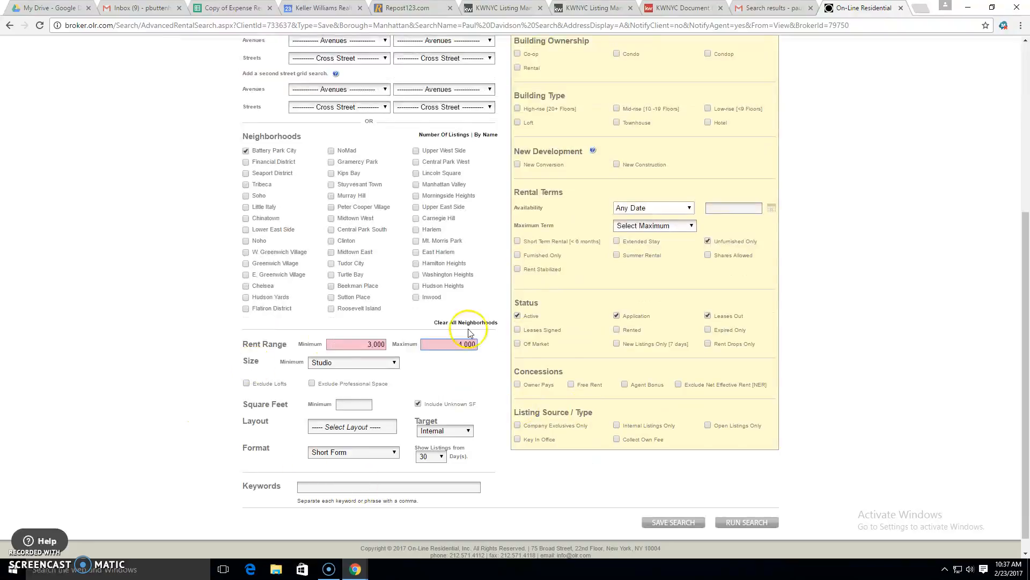
pyautogui.scroll(5, 537, 339)
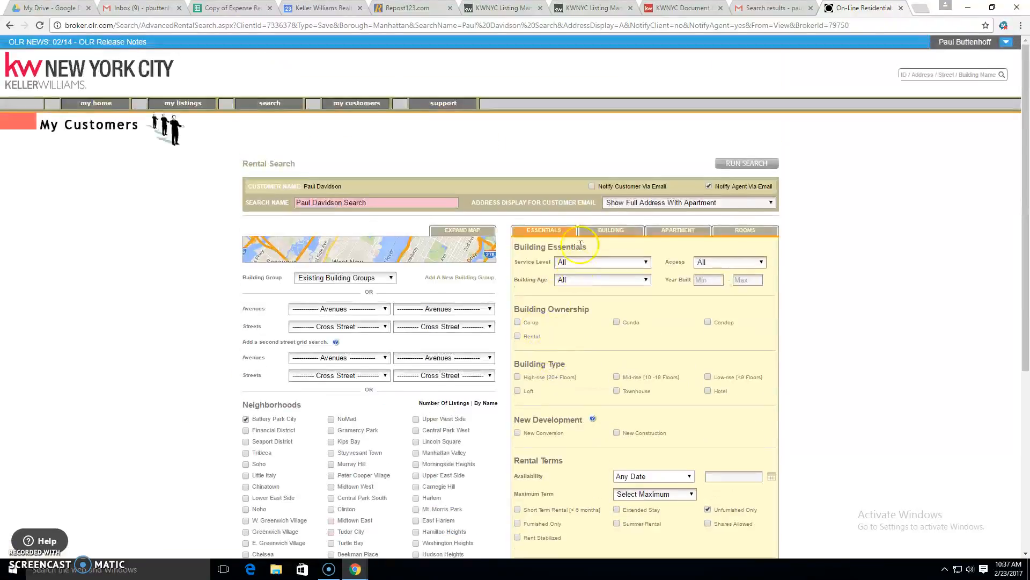
pyautogui.scroll(-5, 554, 339)
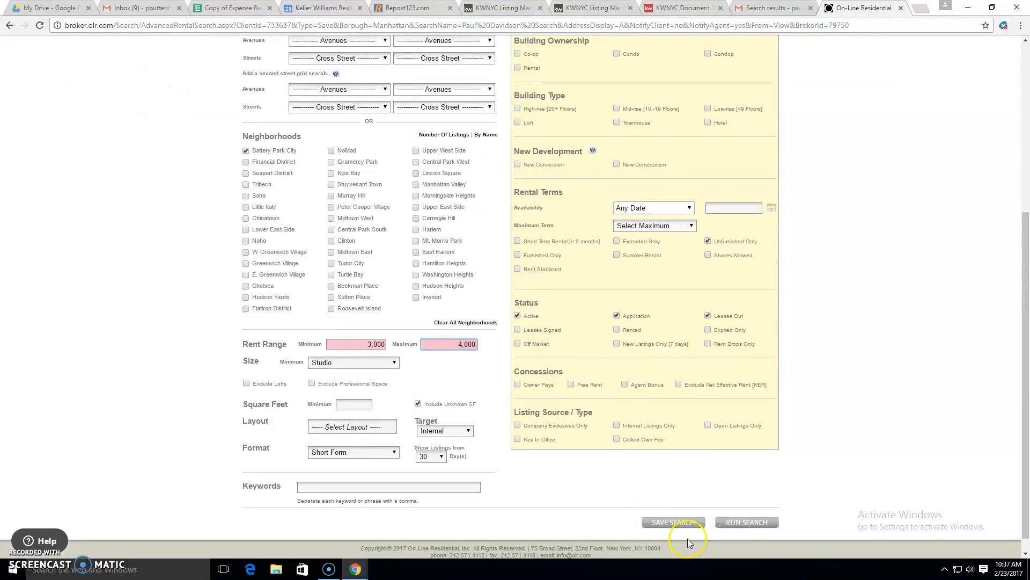
pyautogui.click(693, 525)
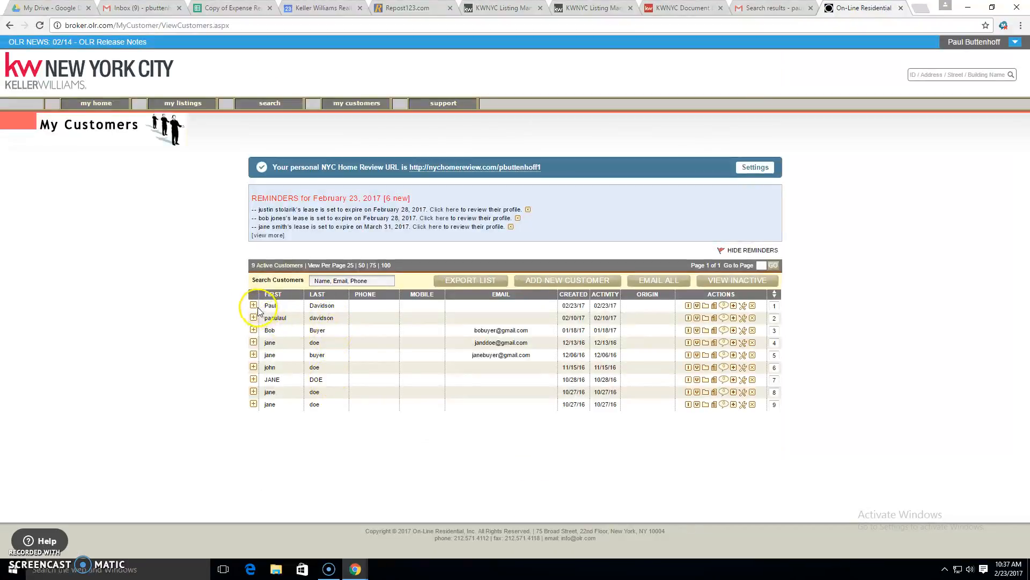
# - Expand the newly added customer's entry and examine the actions available for the saved search and for the customer
pyautogui.click(254, 305)
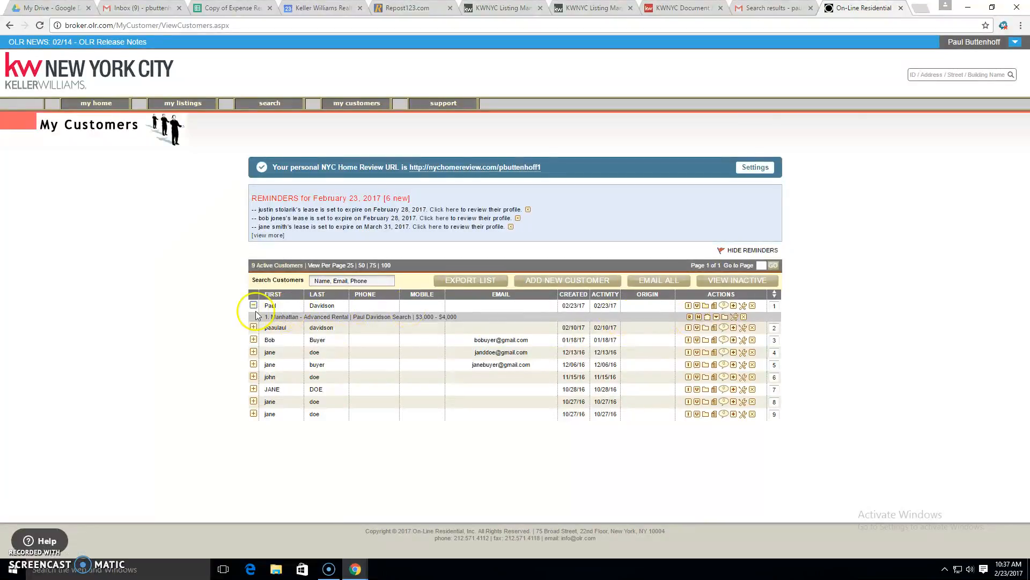
pyautogui.click(253, 305)
pyautogui.click(254, 306)
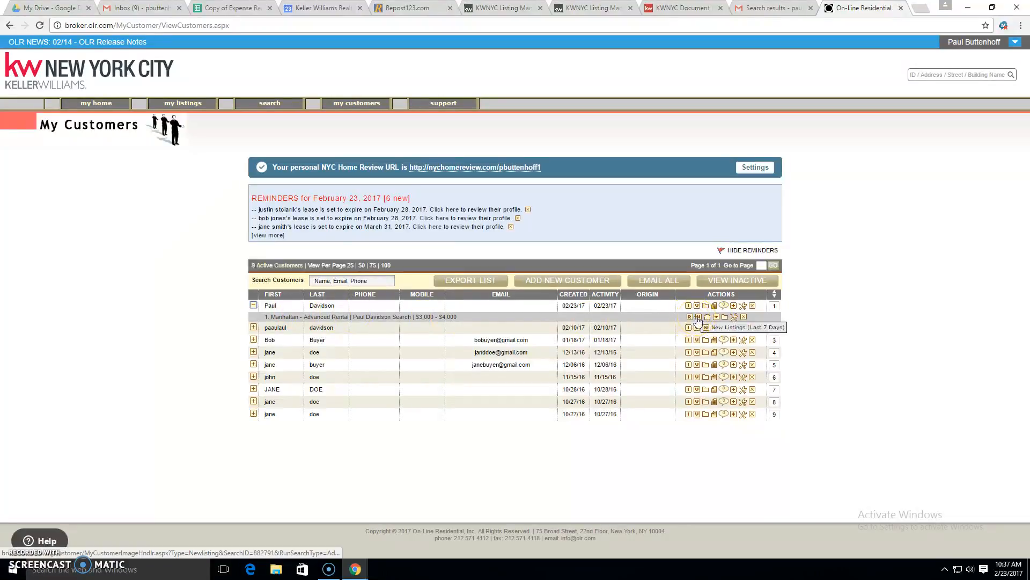
pyautogui.click(723, 320)
pyautogui.click(735, 317)
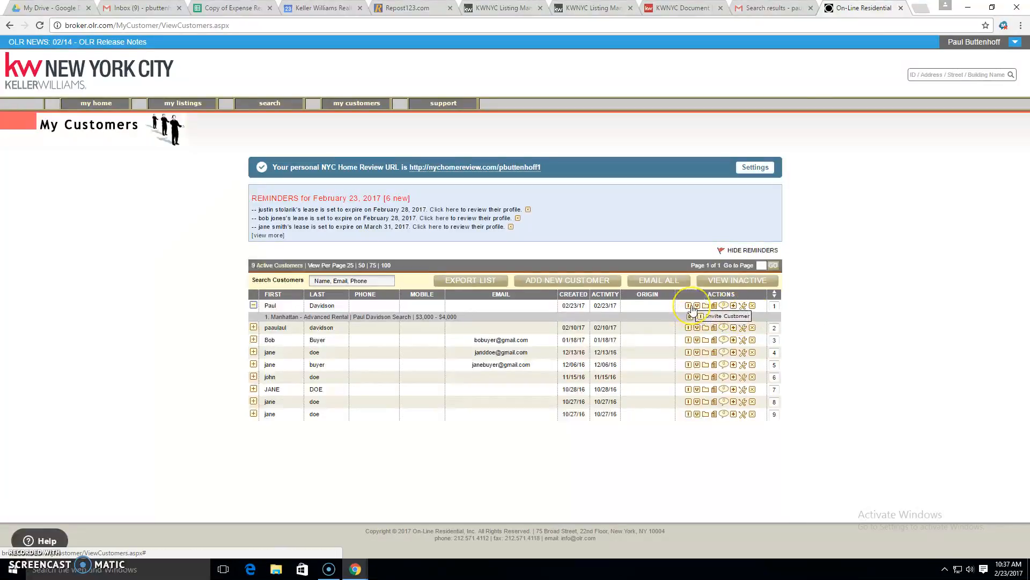
pyautogui.click(724, 306)
pyautogui.click(744, 307)
# - Start adding another search for the newly added customer, ready to enter its name
pyautogui.click(734, 306)
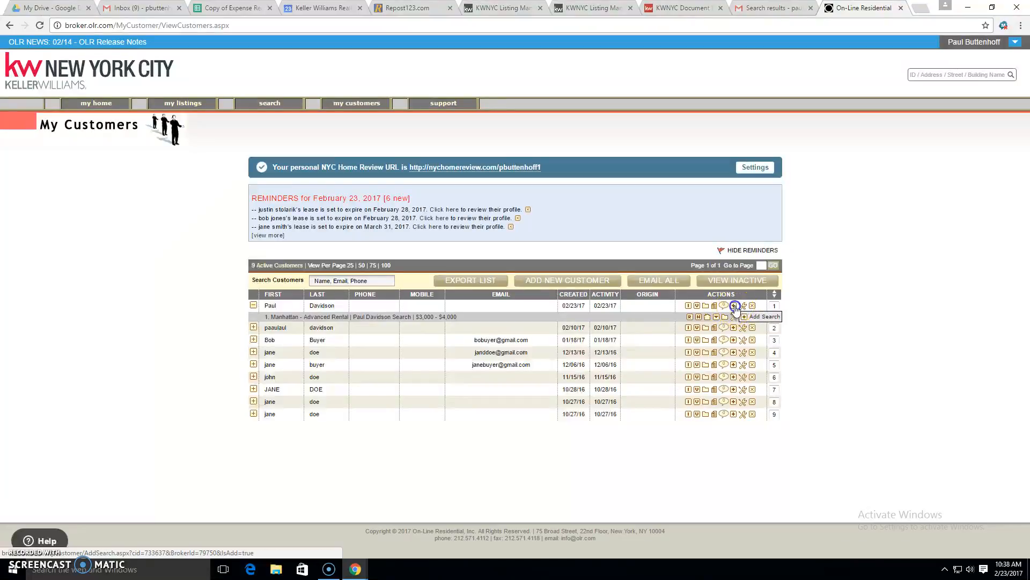
pyautogui.click(489, 191)
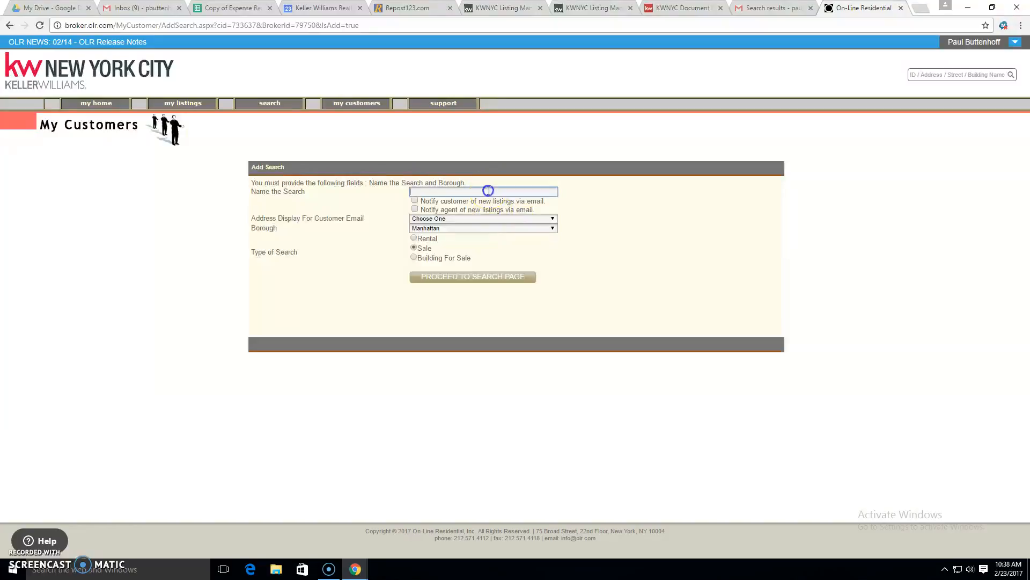